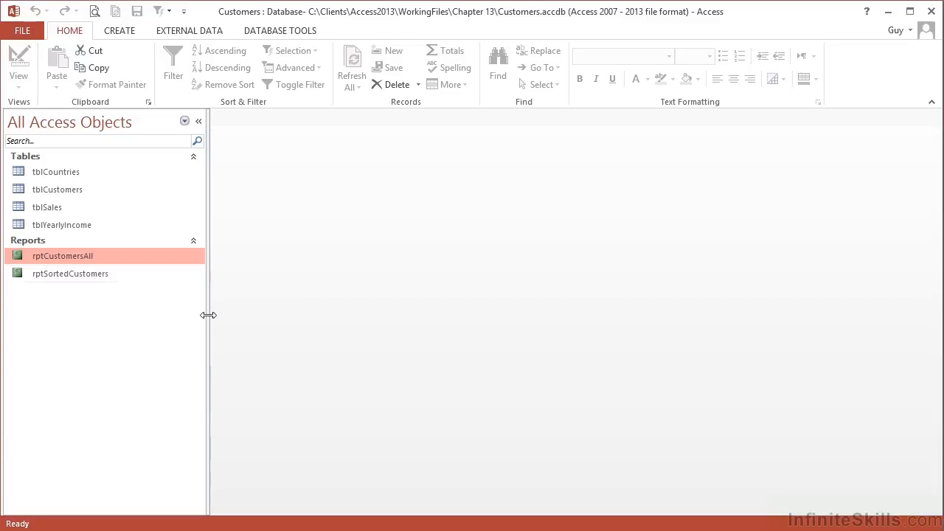
Open the rptCustomersAll report in Design View with the Group, Sort, and Total pane displayed
double_click(87, 259)
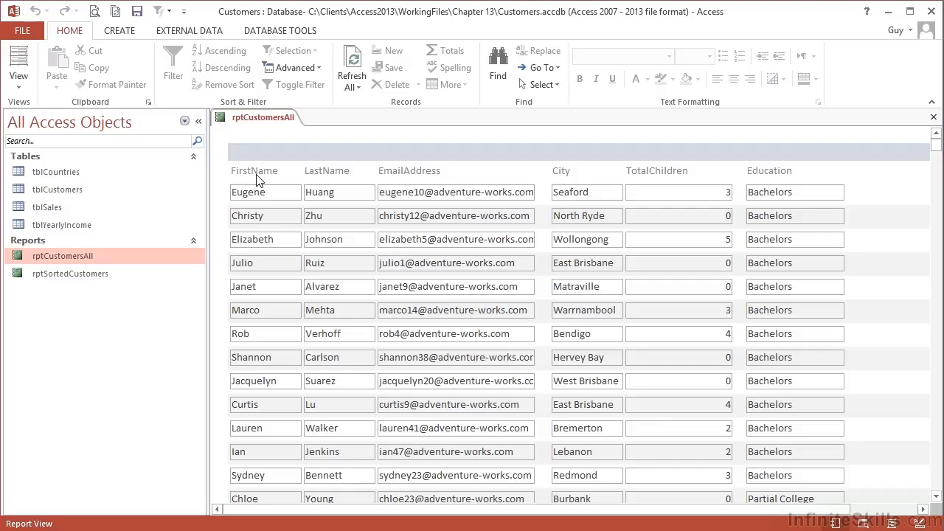
left_click(18, 91)
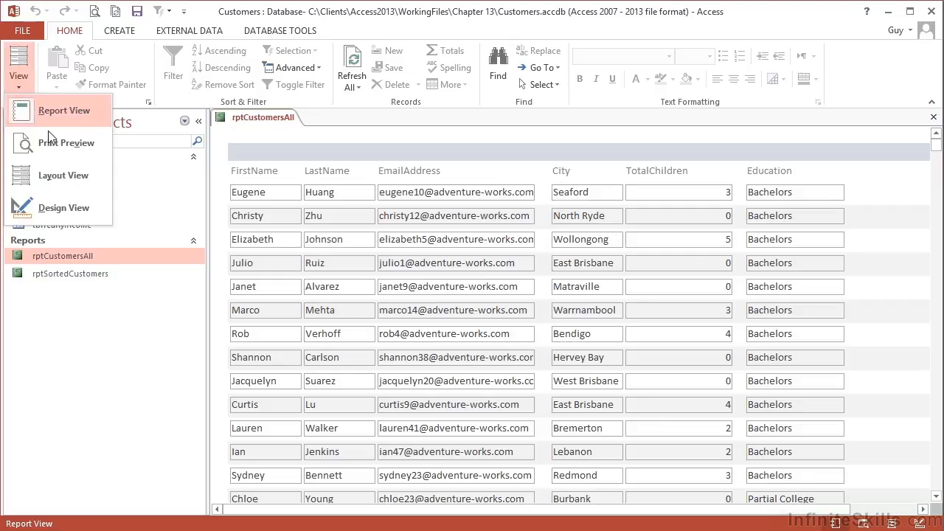
left_click(58, 207)
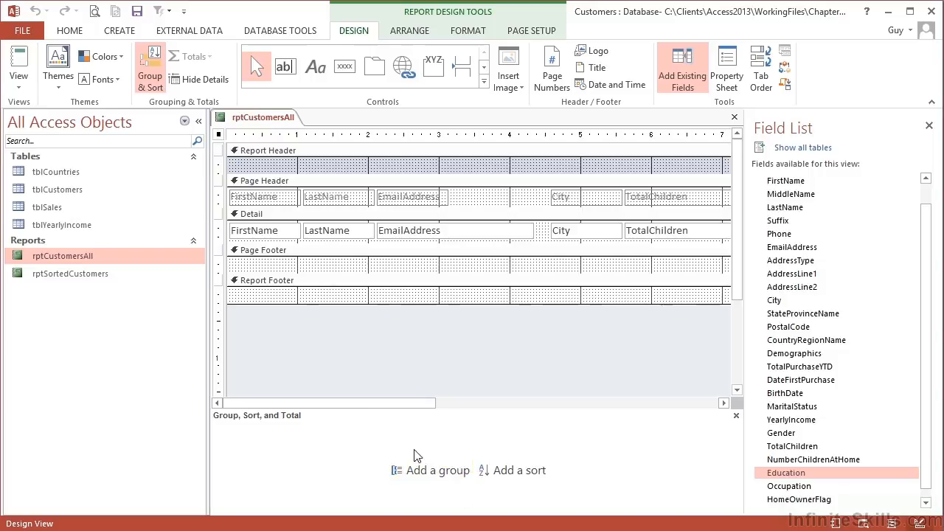
left_click(736, 415)
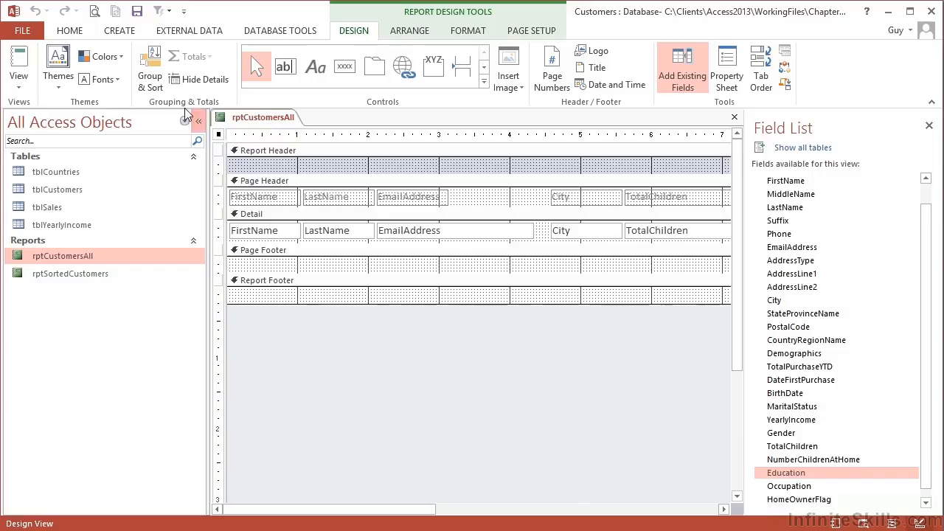
left_click(150, 82)
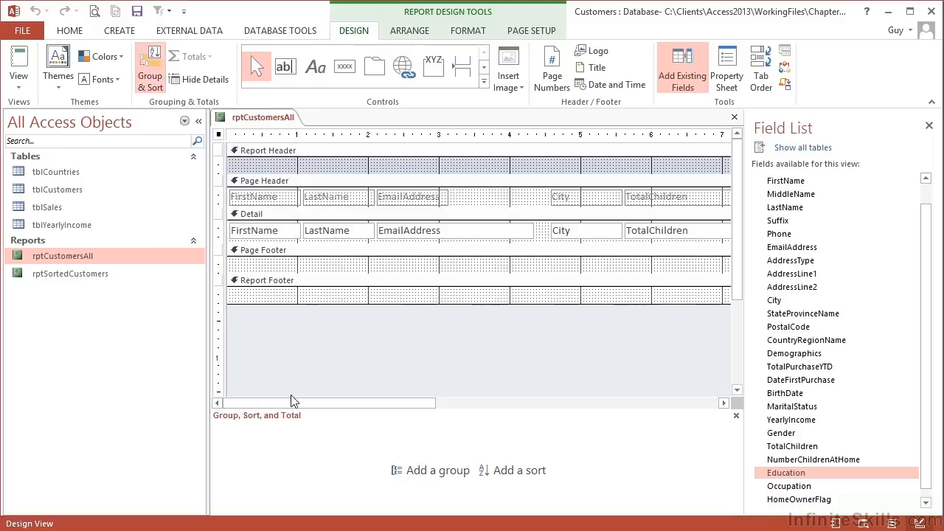
Group the report on MaritalStatus and give the group a footer section in addition to its header
left_click(437, 475)
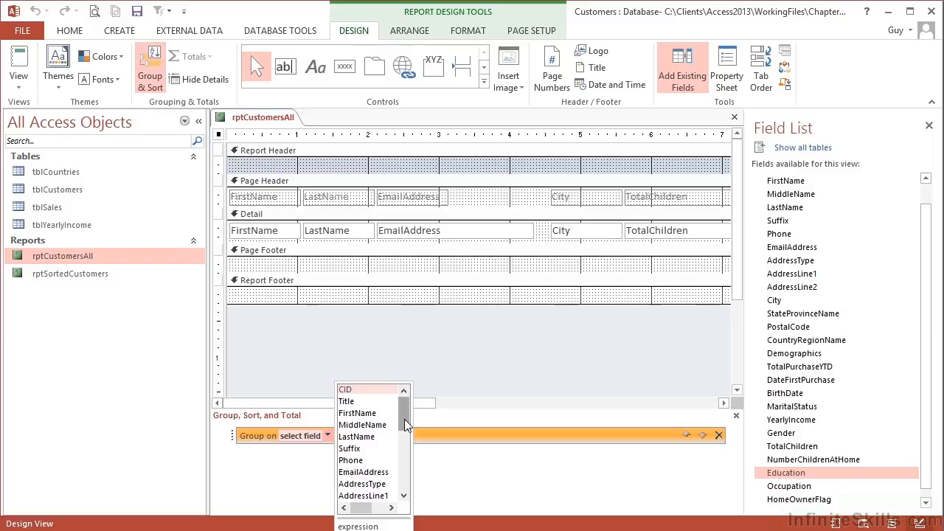
left_click_drag(404, 419, 406, 467)
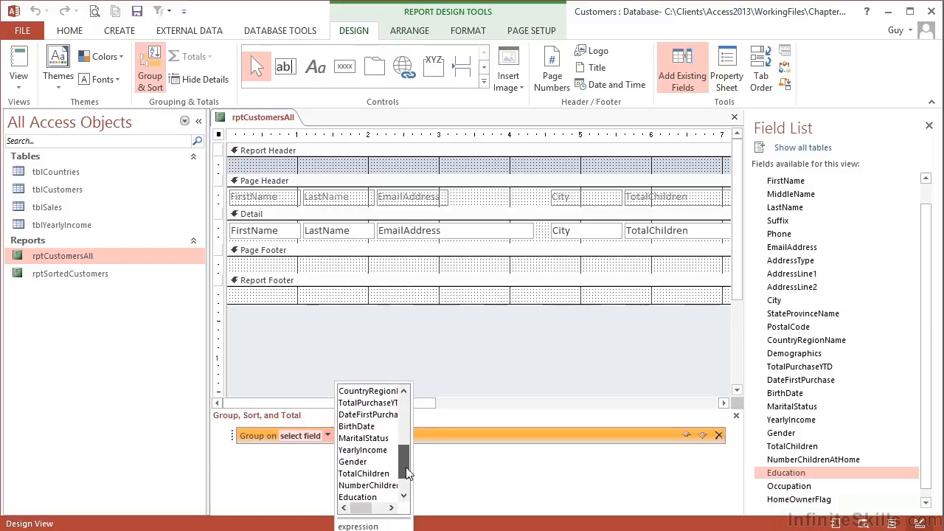
left_click(365, 438)
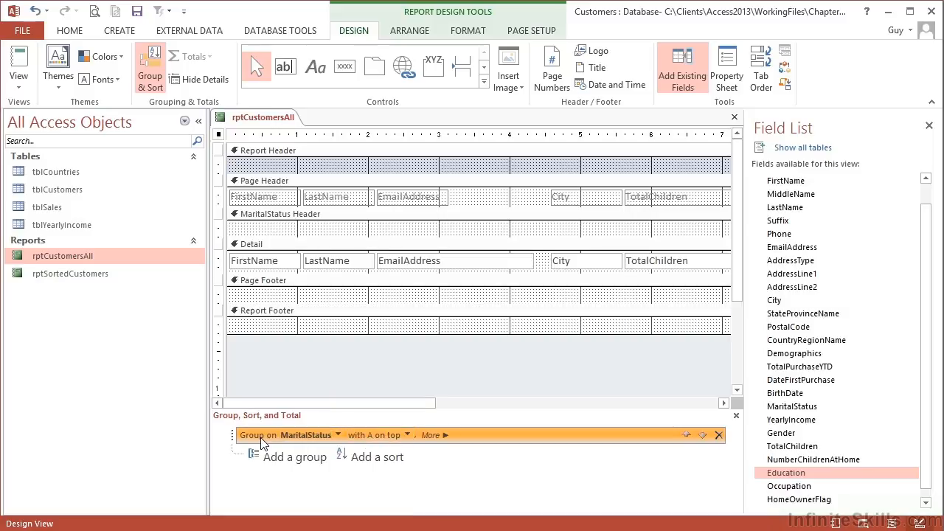
left_click(444, 435)
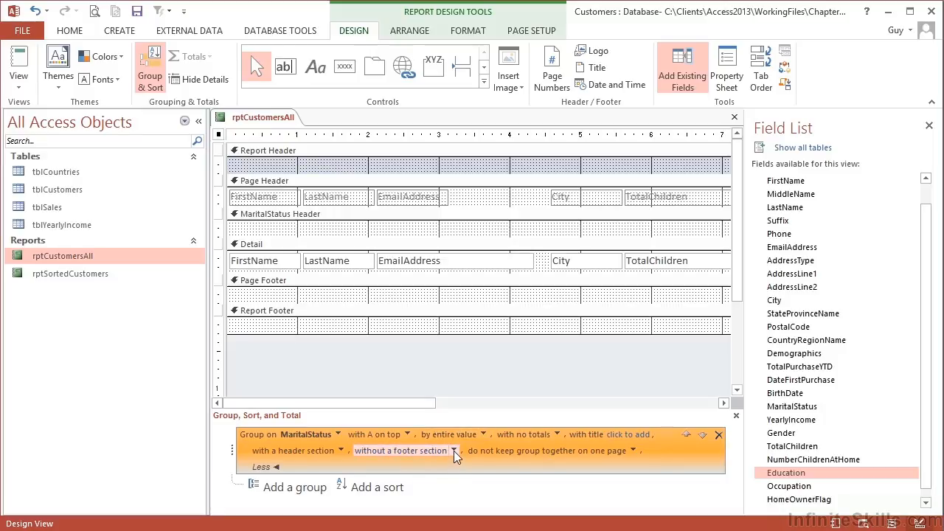
left_click(454, 451)
left_click(413, 463)
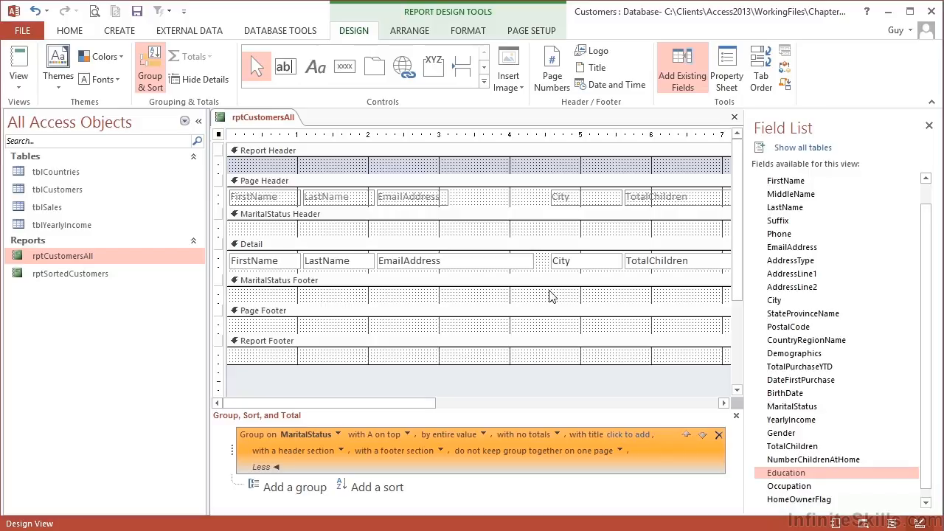
Place the MaritalStatus field in the MaritalStatus Header without its label, starting at the left margin and about 2.3 inches wide
left_click(927, 502)
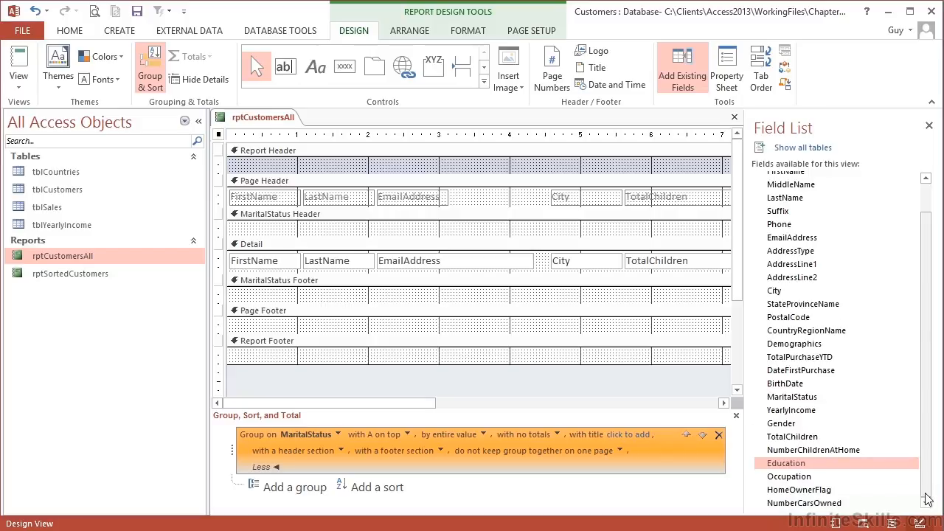
left_click(806, 398)
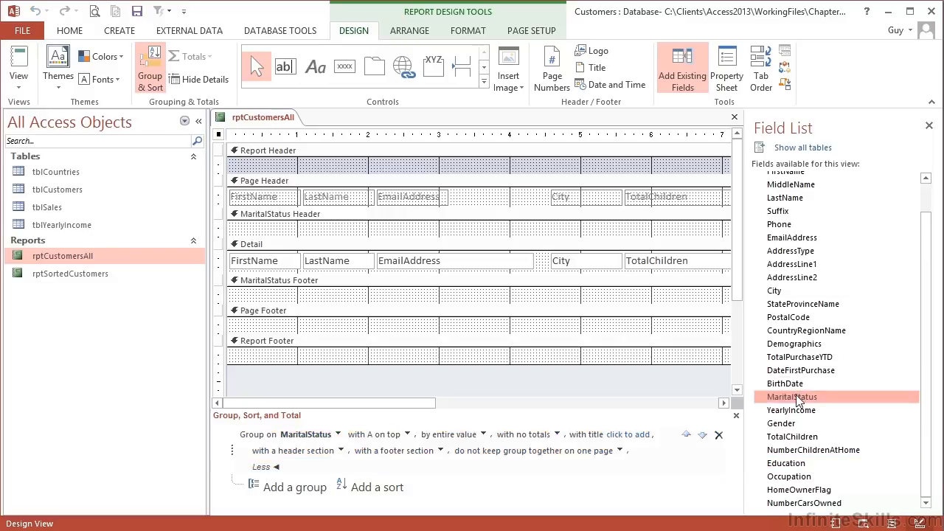
left_click_drag(797, 399, 310, 225)
left_click(282, 230)
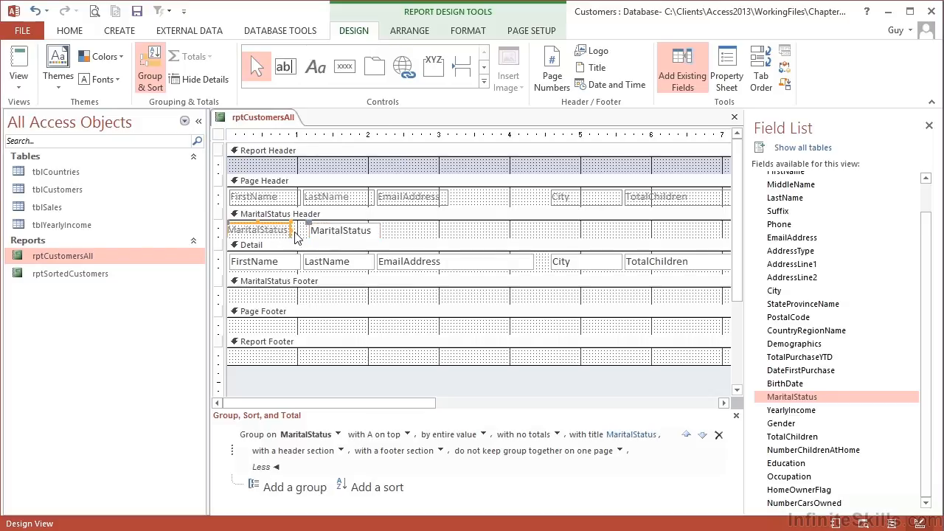
key("Delete")
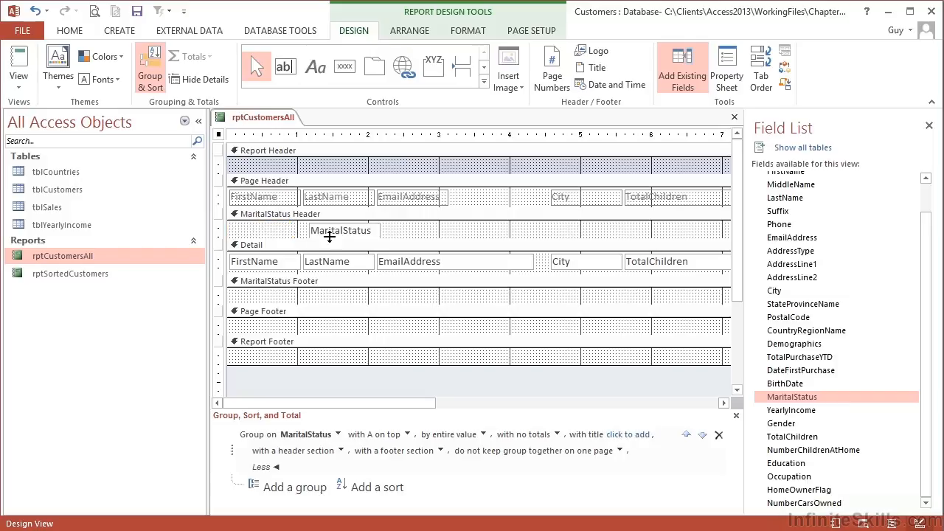
left_click(335, 230)
left_click_drag(335, 224, 391, 228)
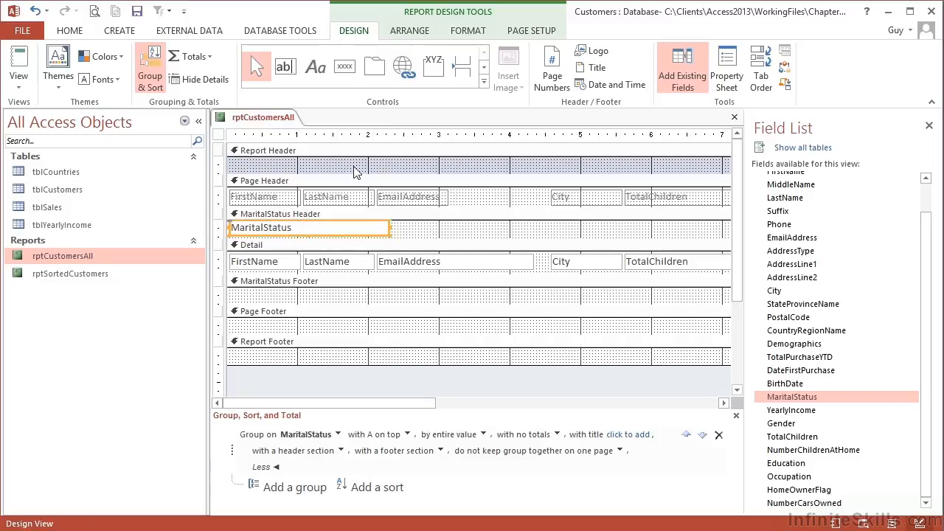
Format the MaritalStatus box in the group header as bold 14-point text and make the box slightly taller
left_click(74, 31)
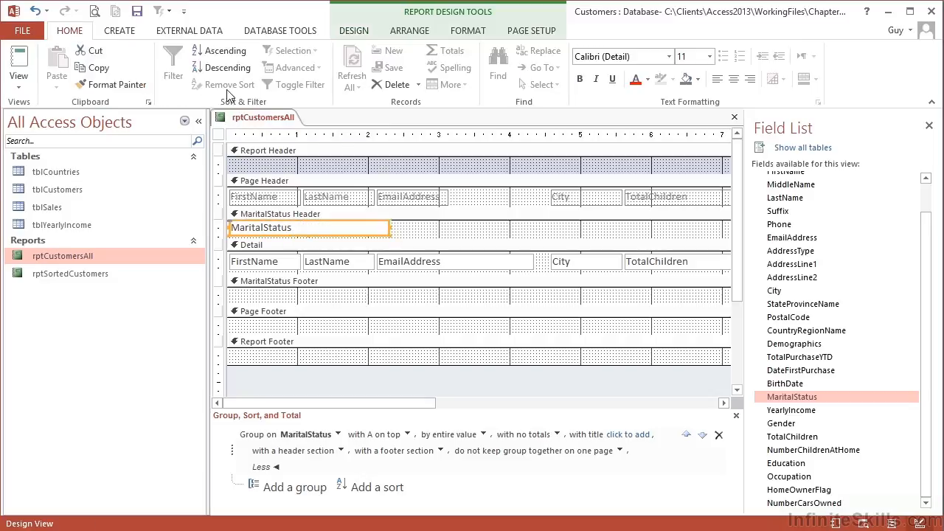
left_click(468, 33)
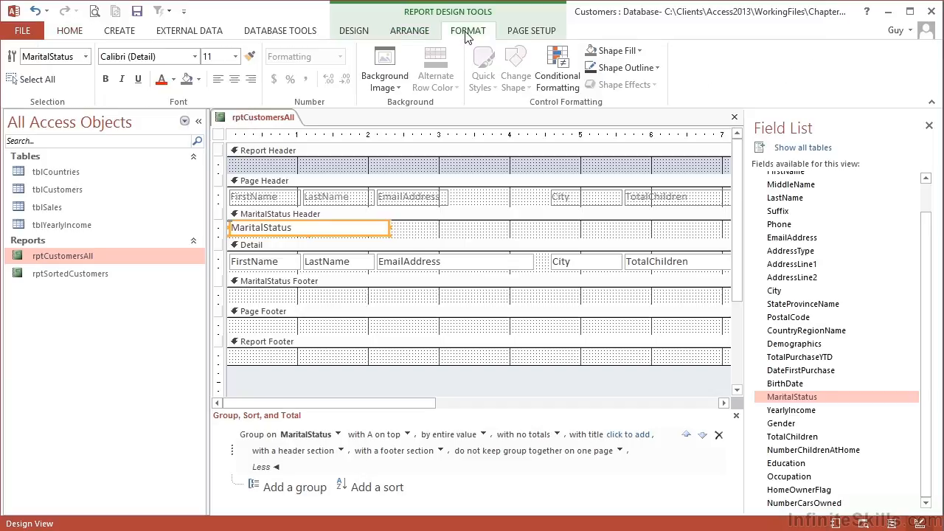
left_click(106, 79)
left_click(236, 57)
left_click(224, 146)
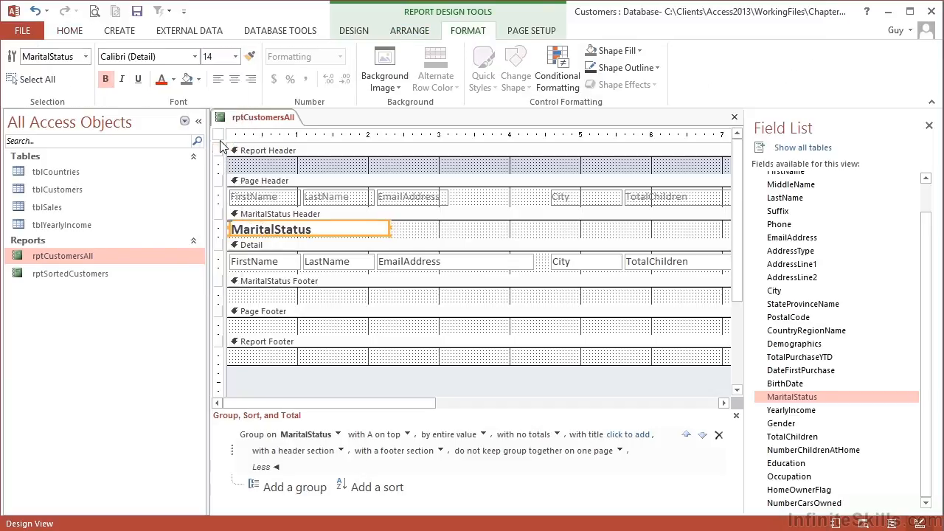
left_click_drag(390, 236, 391, 243)
left_click(421, 236)
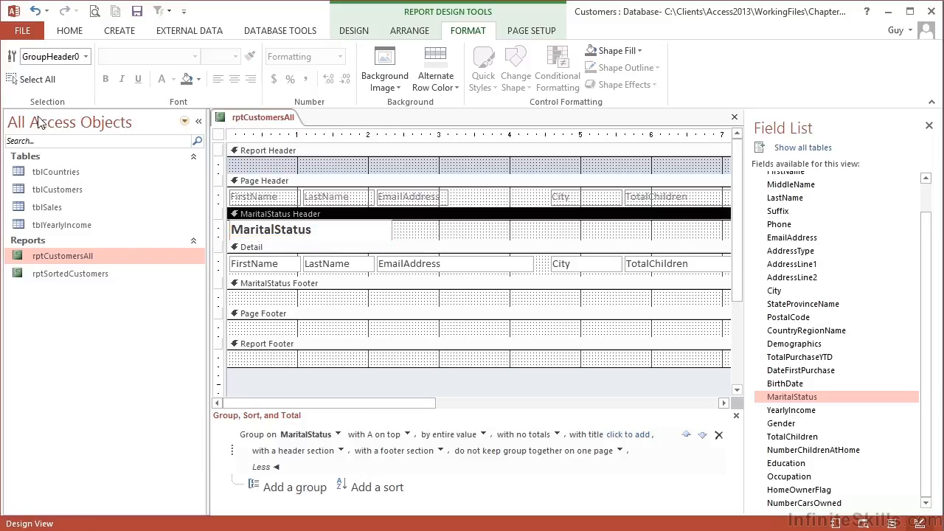
Show the grouped report in Print Preview, zoomed out to a whole page
left_click(62, 34)
left_click(18, 81)
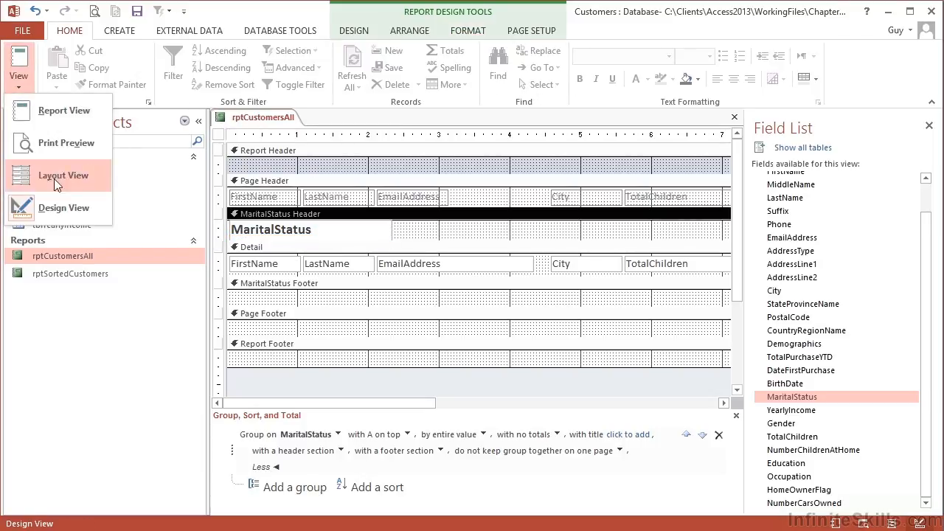
left_click(59, 151)
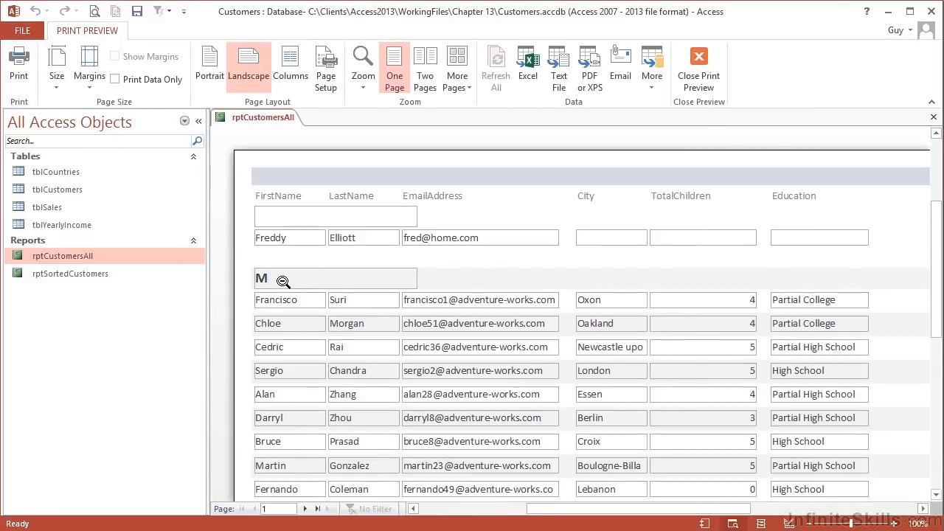
left_click(282, 282)
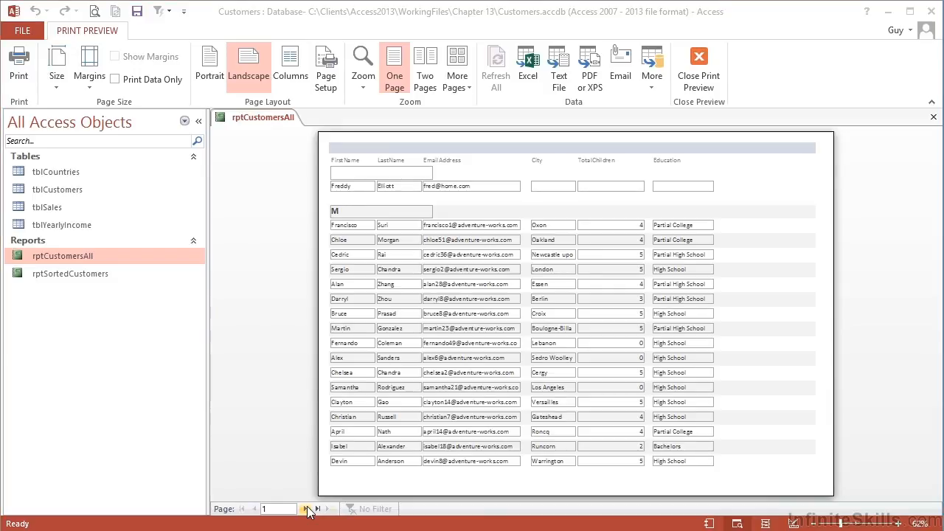
Page forward through the report preview to look for the start of the next marital status group
left_click(306, 509)
left_click(305, 509)
left_click(306, 509)
left_click(306, 509)
left_click(305, 509)
left_click(306, 509)
left_click(305, 510)
left_click(305, 509)
left_click(306, 509)
left_click(305, 509)
left_click(305, 509)
left_click(305, 509)
left_click(306, 509)
left_click(305, 509)
left_click(305, 509)
left_click(306, 509)
left_click(306, 509)
left_click(306, 509)
left_click(305, 509)
left_click(305, 509)
left_click(306, 509)
left_click(306, 509)
left_click(306, 509)
left_click(305, 509)
left_click(305, 509)
left_click(306, 509)
left_click(305, 509)
left_click(305, 509)
left_click(306, 509)
left_click(305, 509)
left_click(305, 509)
left_click(305, 509)
left_click(306, 509)
left_click(306, 509)
left_click(306, 509)
left_click(305, 509)
left_click(305, 509)
left_click(306, 509)
left_click(306, 509)
left_click(306, 509)
left_click(305, 509)
left_click(306, 509)
left_click(305, 509)
left_click(306, 509)
left_click(306, 509)
left_click(305, 509)
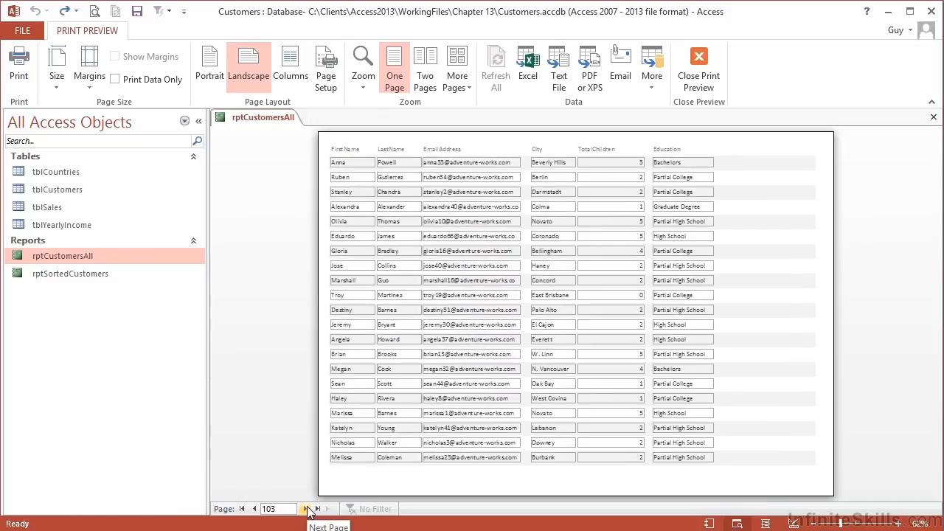
left_click(305, 509)
left_click(305, 509)
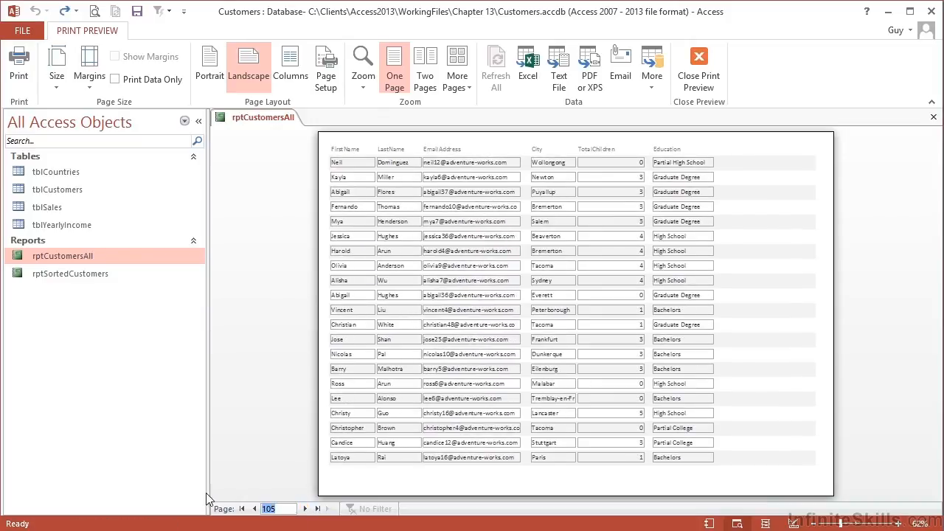
Go directly to page 478 of the report preview
type("4")
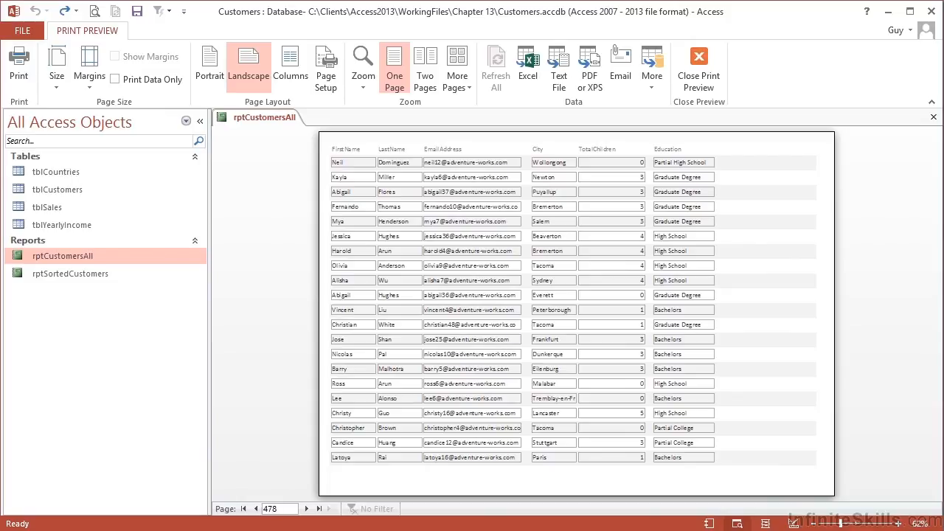
type("78")
key("Return")
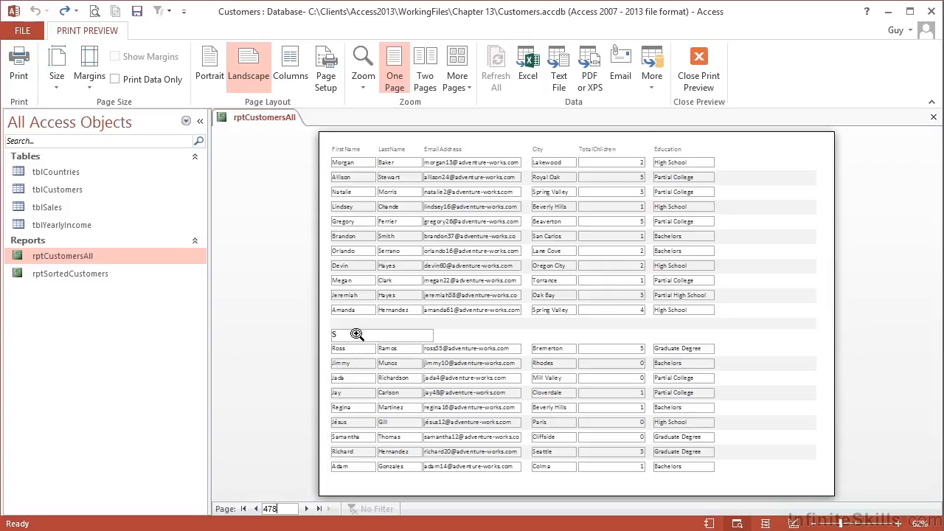
Return the report to Design View and change the grouping field from MaritalStatus to YearlyIncome
right_click(284, 185)
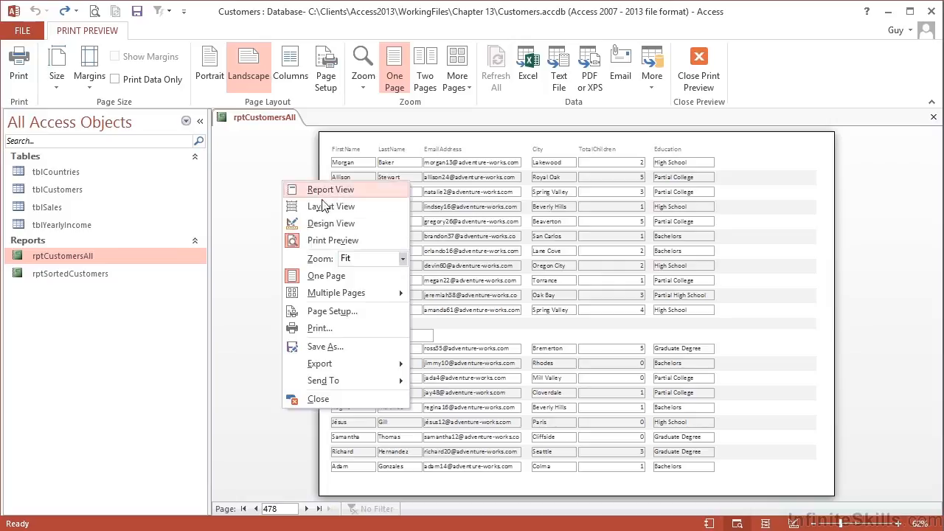
left_click(330, 224)
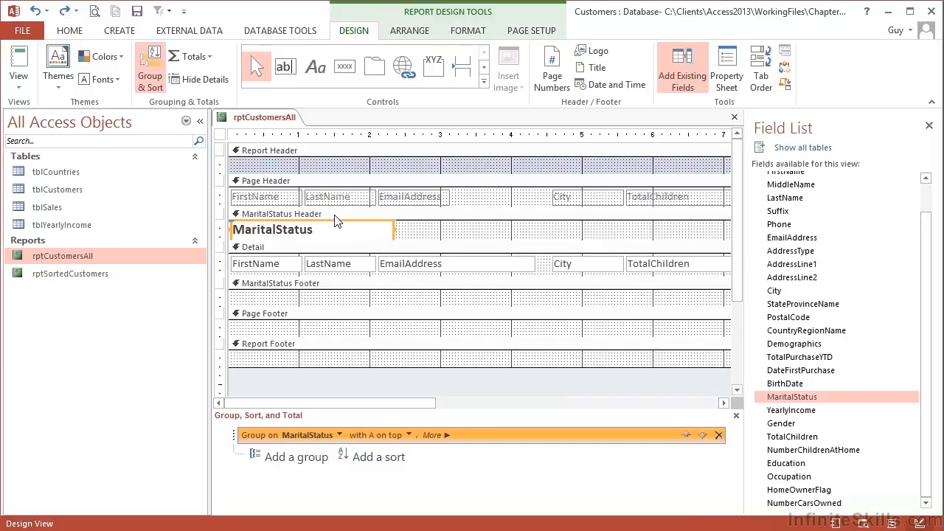
left_click(340, 435)
left_click(417, 497)
left_click(416, 497)
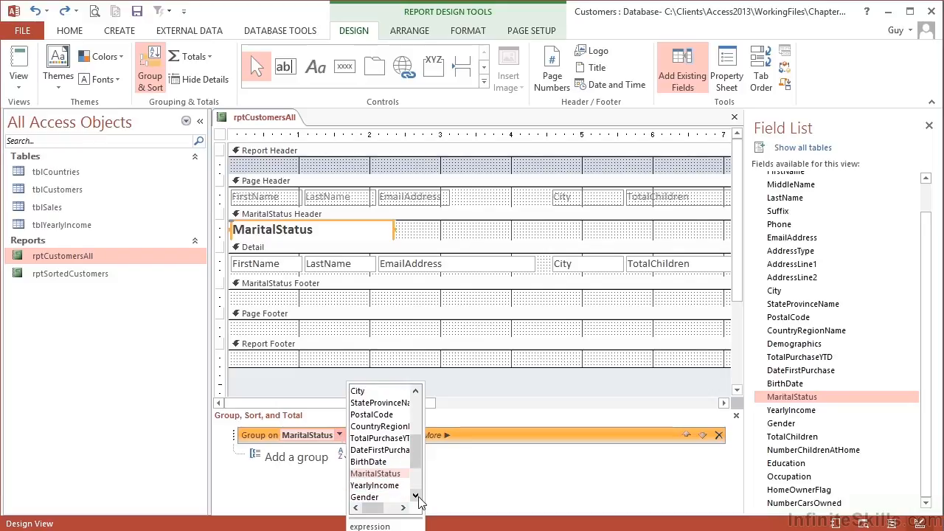
left_click(403, 485)
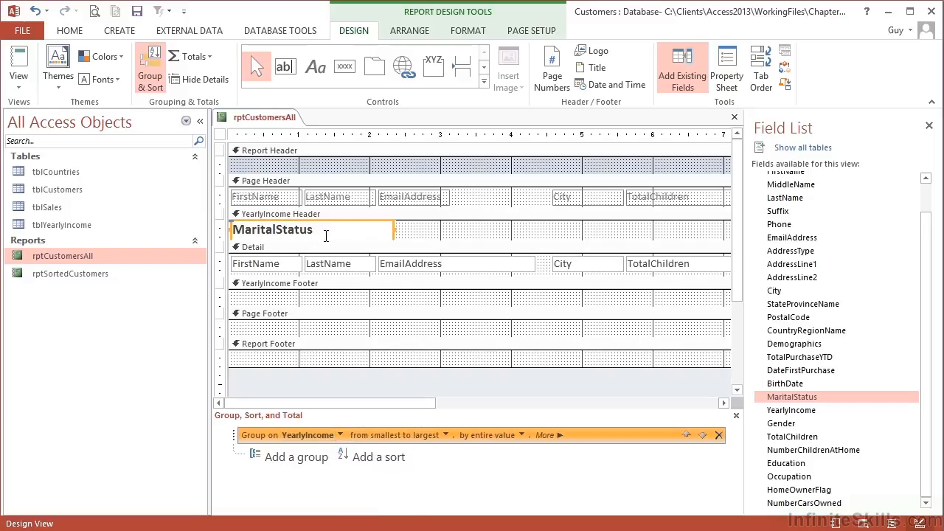
Replace the MaritalStatus box in the group header with the unlabelled YearlyIncome field, moved to the left margin and widened to about 3 inches
left_click(394, 225)
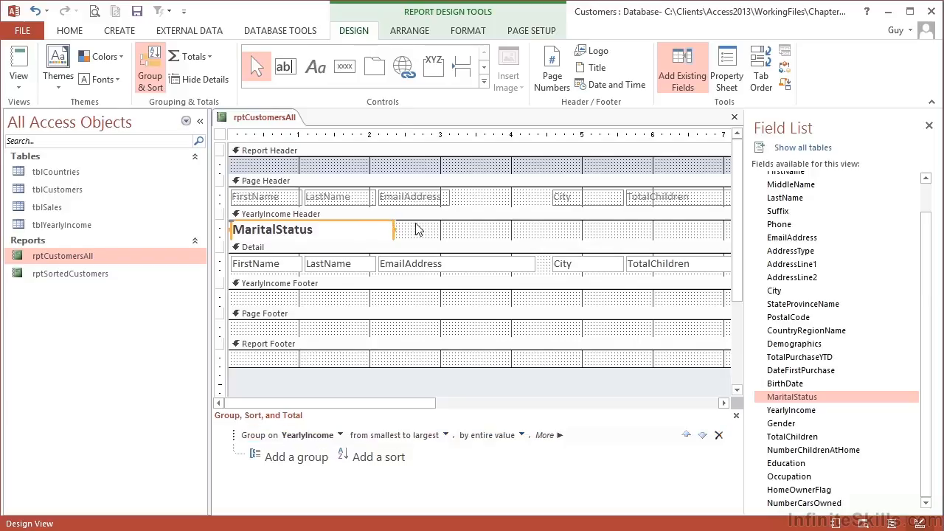
key("Delete")
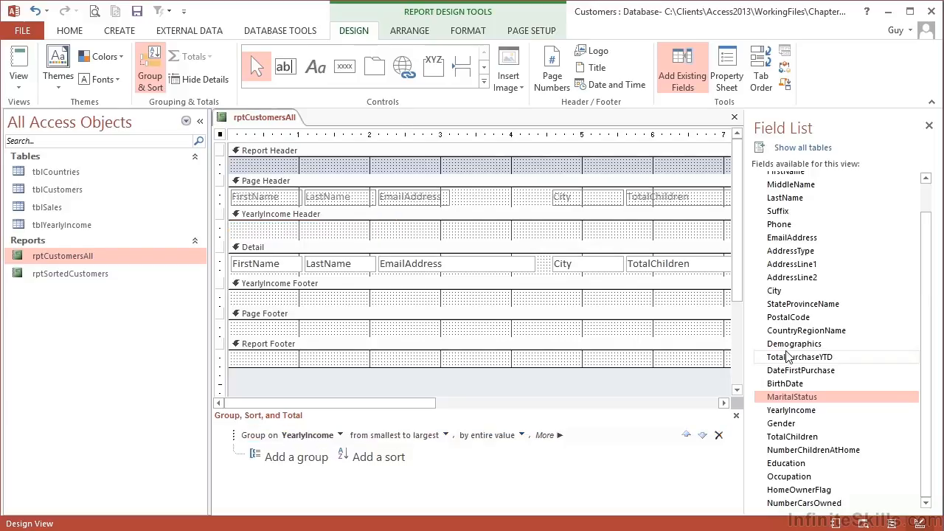
left_click_drag(804, 411, 345, 223)
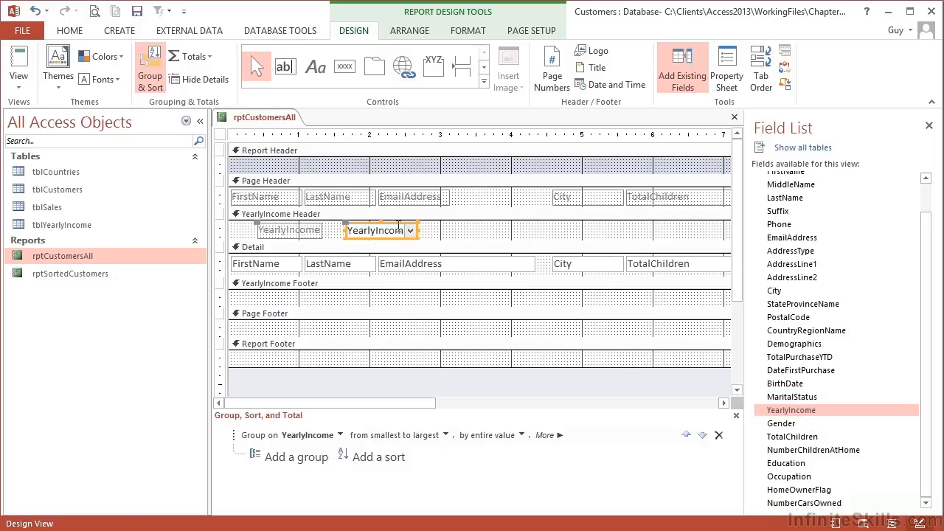
left_click(319, 231)
key("Delete")
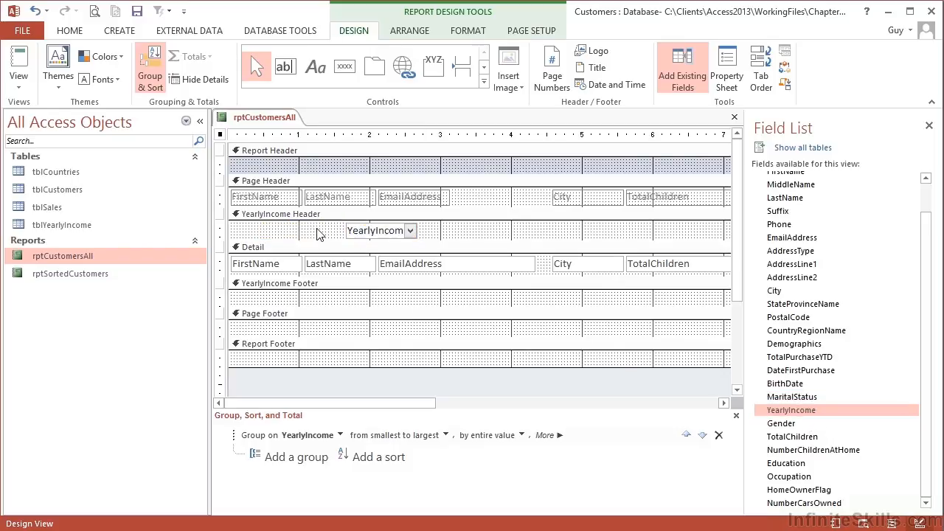
left_click_drag(361, 232, 441, 229)
Open the report in Print Preview and page forward to page 22, looking for where the next yearly income group starts
left_click(21, 85)
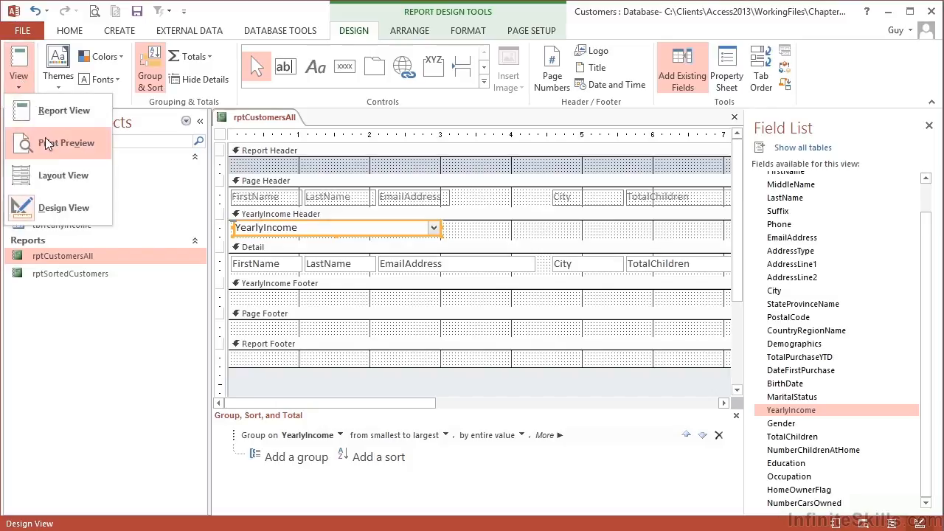
left_click(43, 141)
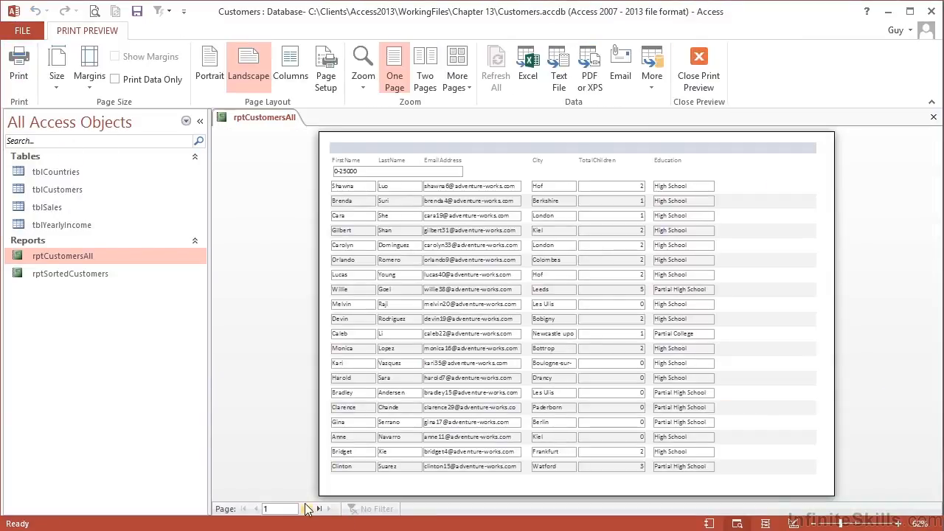
left_click(306, 509)
left_click(305, 509)
left_click(306, 509)
left_click(305, 509)
left_click(305, 509)
left_click(306, 509)
left_click(307, 509)
left_click(307, 509)
left_click(307, 509)
left_click(307, 509)
left_click(307, 509)
left_click(307, 509)
left_click(307, 509)
left_click(307, 509)
left_click(307, 509)
left_click(307, 509)
left_click(307, 509)
left_click(307, 509)
left_click(307, 509)
left_click(307, 510)
left_click(307, 509)
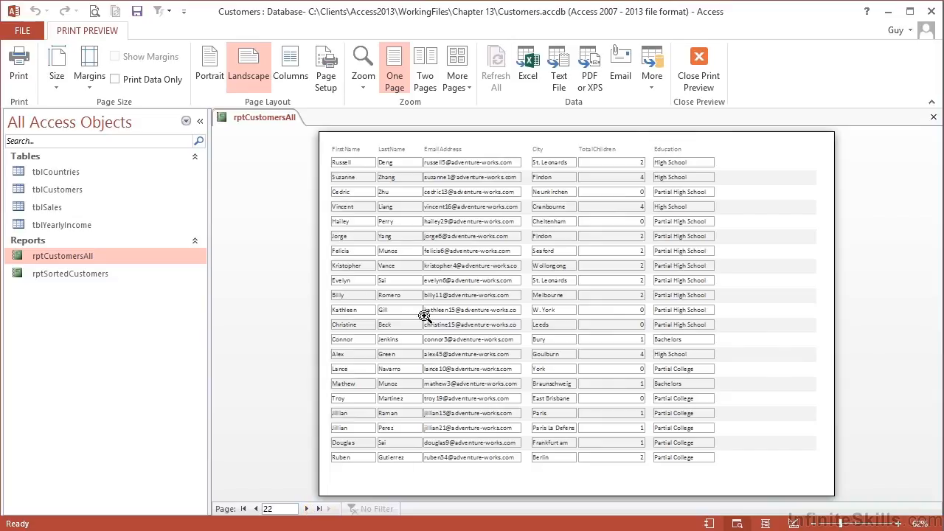
Return the report to Design View and check the sort order options of the YearlyIncome group, leaving it from smallest to largest
right_click(350, 301)
left_click(396, 345)
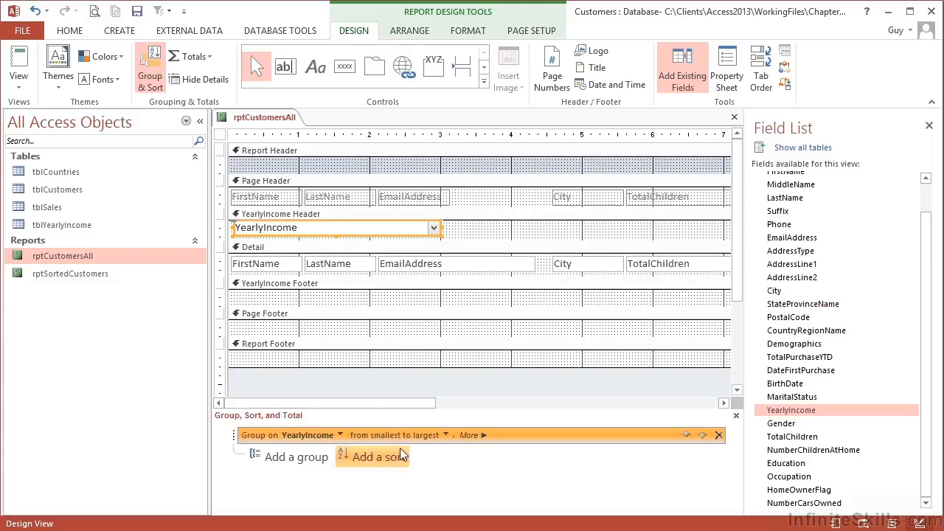
left_click(446, 435)
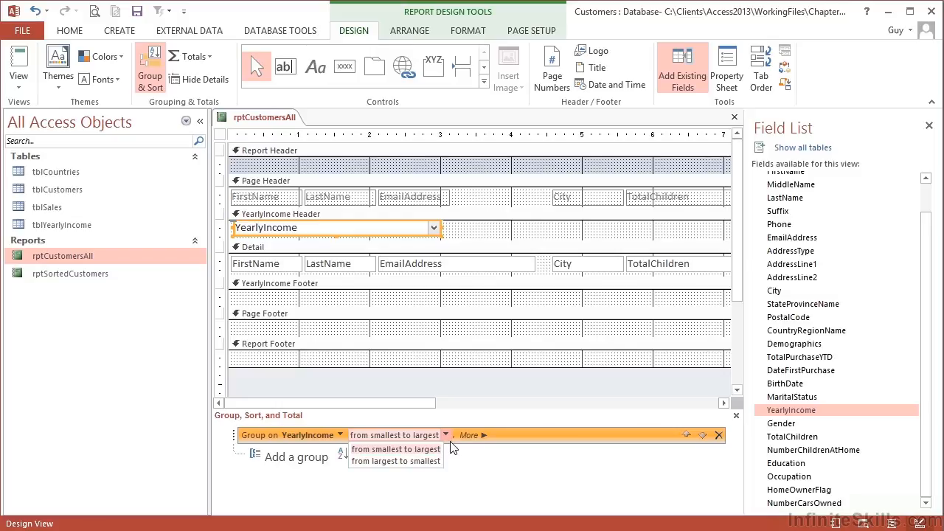
left_click(502, 436)
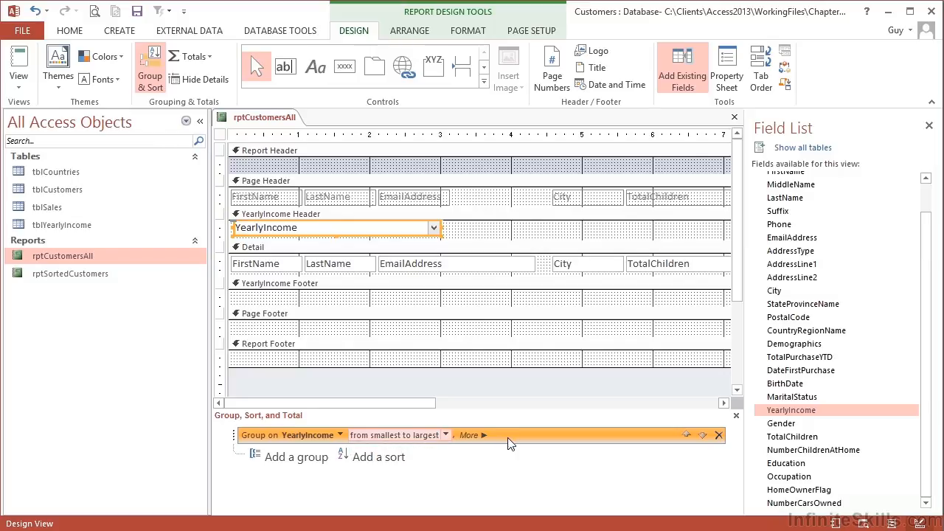
Add two sort levels beneath the YearlyIncome group: LastName and FirstName, both with A on top
left_click(376, 458)
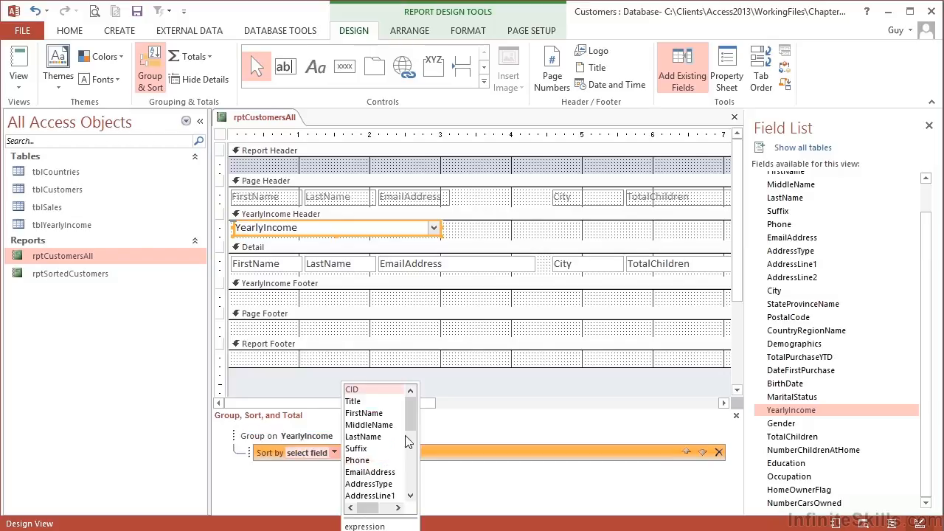
left_click(380, 437)
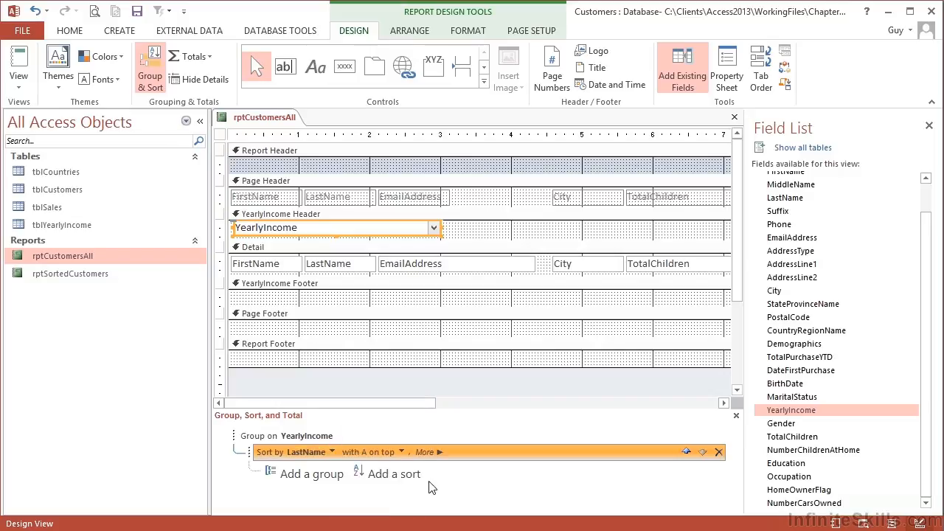
left_click(418, 481)
left_click(393, 417)
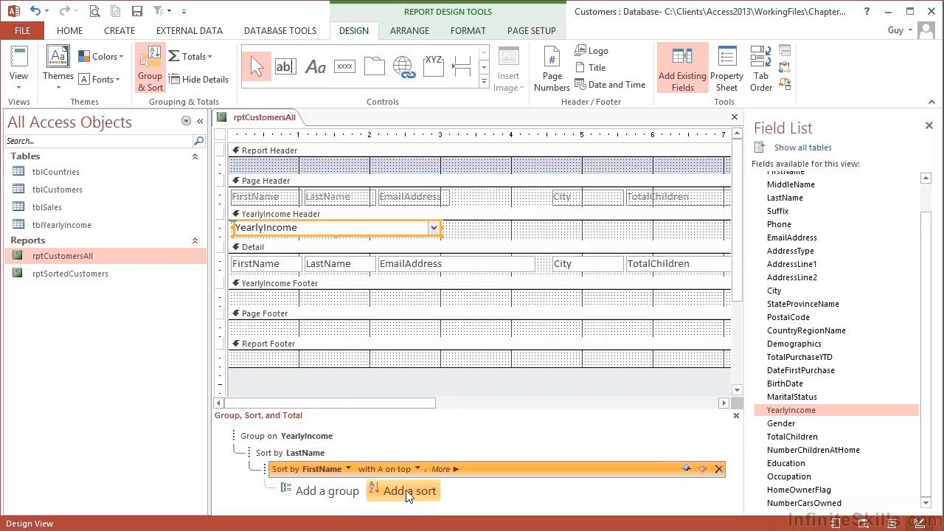
Select the YearlyIncome grouping level and preview the report to examine the name order within the first income group
left_click(322, 440)
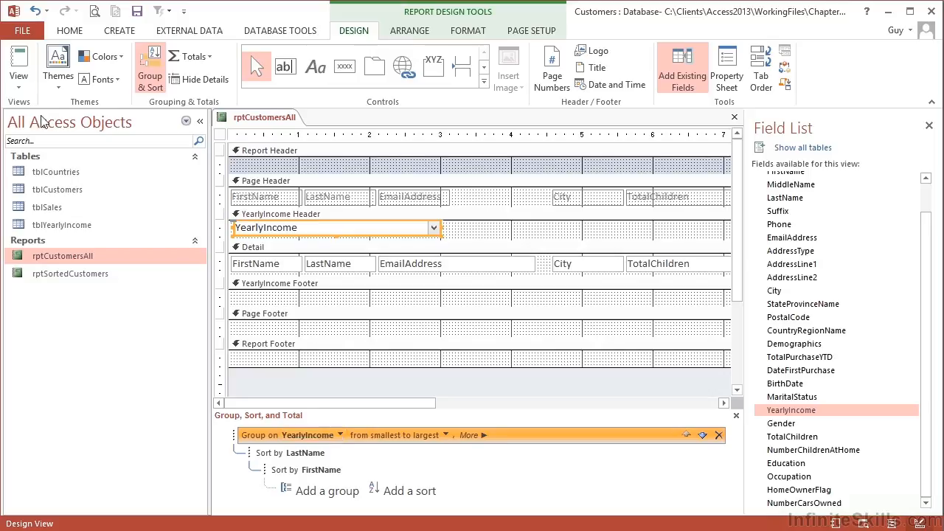
left_click(18, 76)
left_click(47, 147)
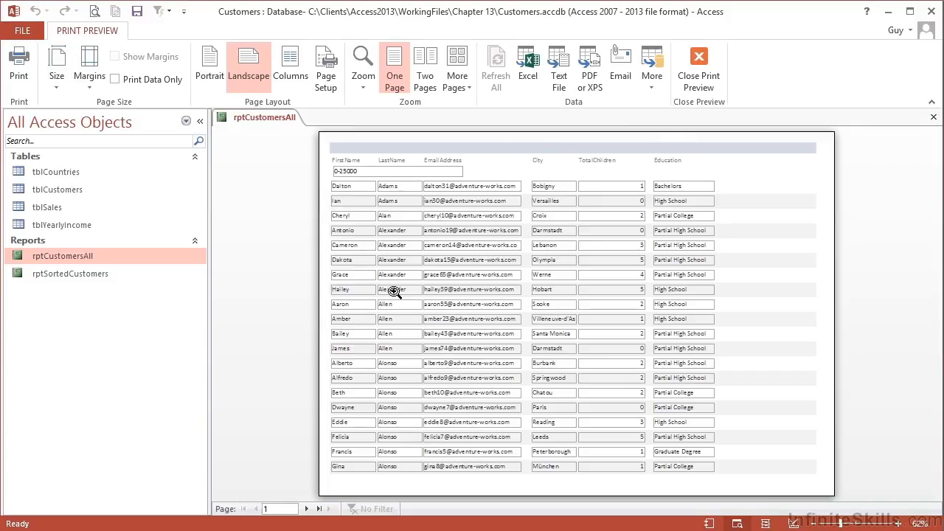
In Design View, move all column labels from the page header into an enlarged YearlyIncome header, below the YearlyIncome box, and preview the report
right_click(375, 338)
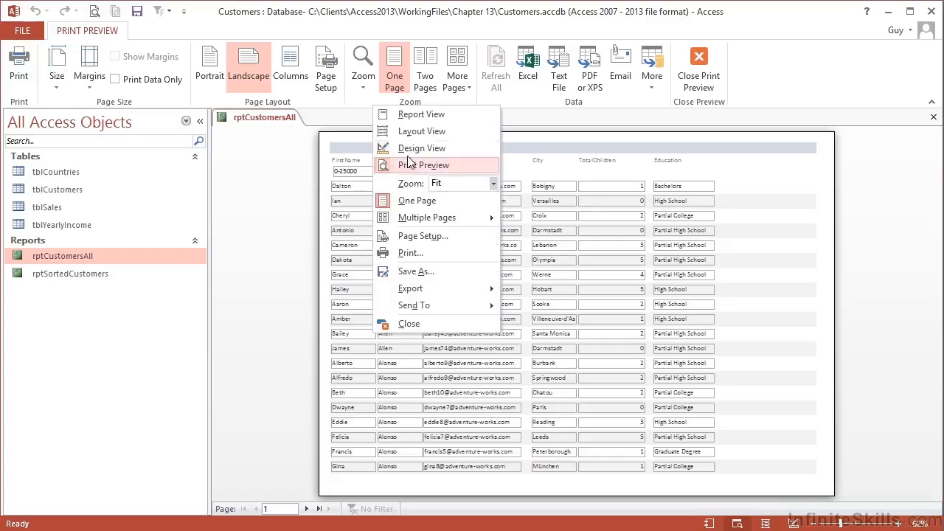
left_click(419, 148)
left_click_drag(272, 237, 270, 267)
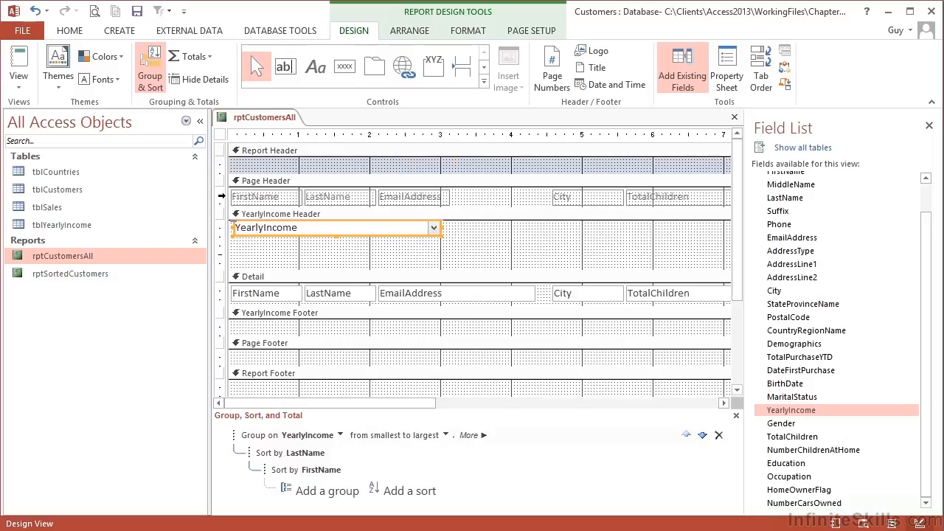
left_click(222, 196)
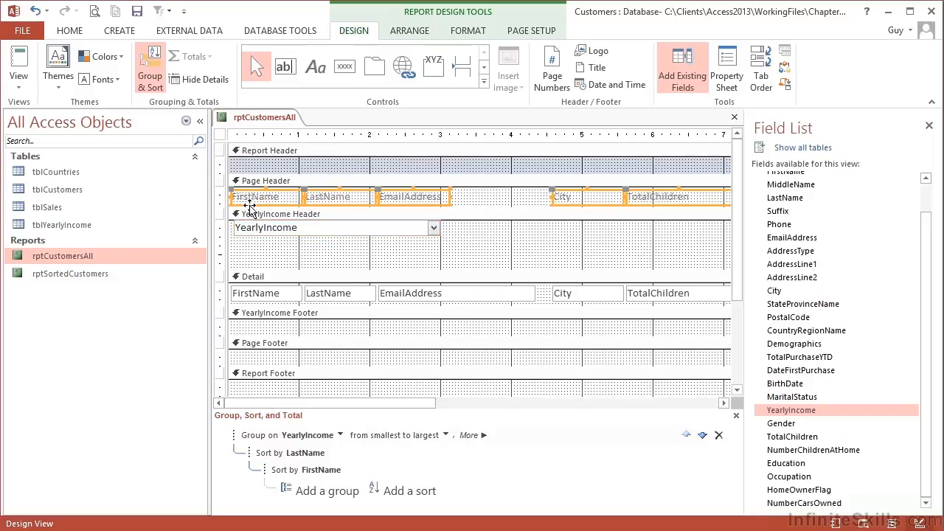
left_click_drag(250, 200, 273, 251)
left_click(19, 70)
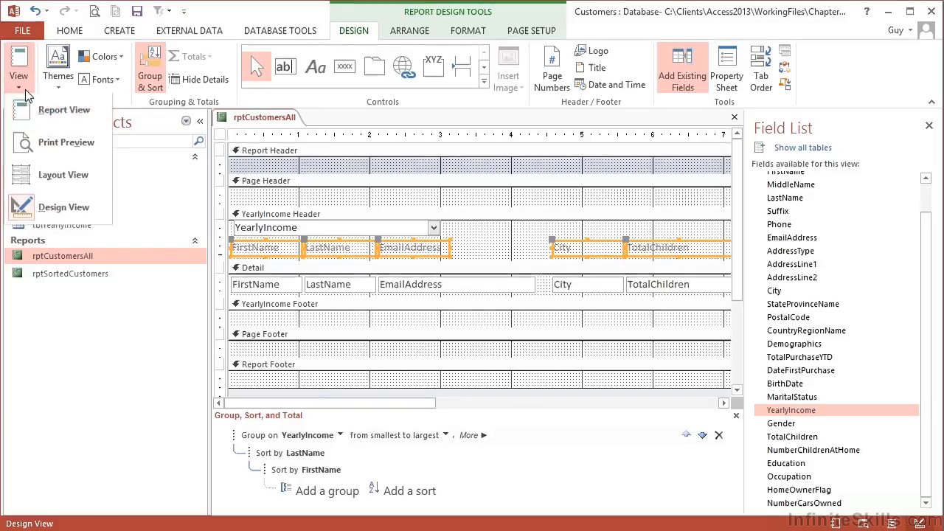
left_click(40, 156)
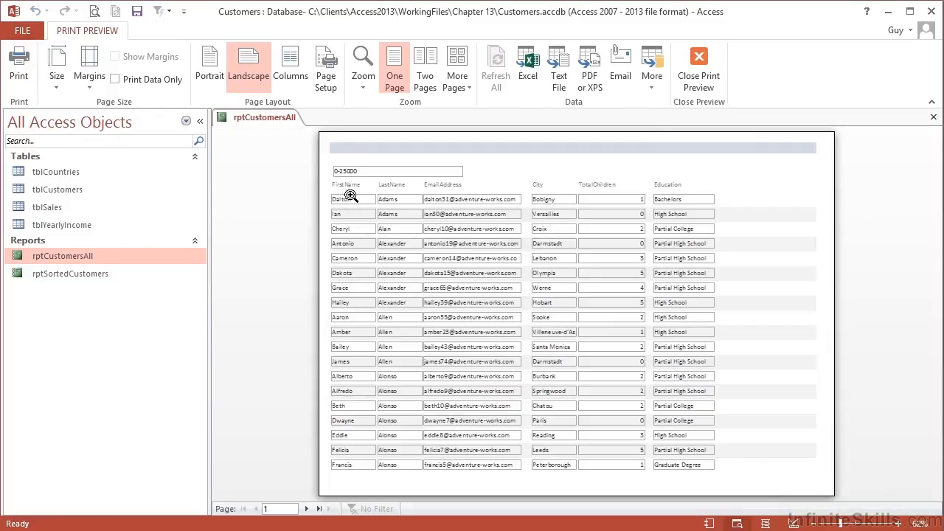